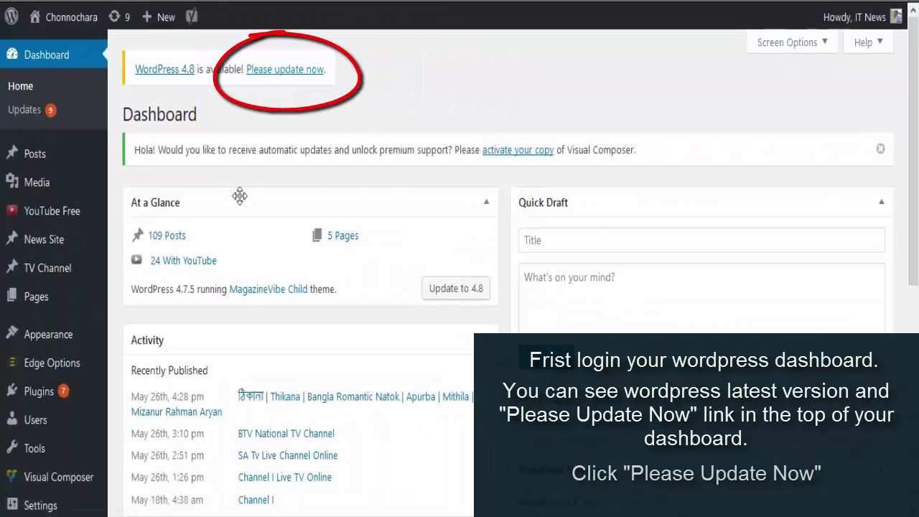
Step: Open the WordPress updates page from the dashboard and update the site to WordPress 4.8
{"action": "left_click", "coordinate": [279, 72]}
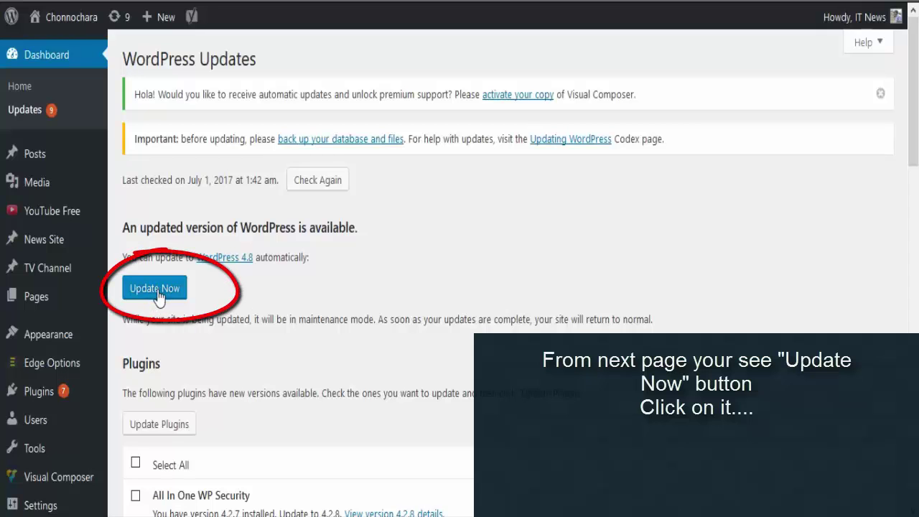
{"action": "scroll", "coordinate": [379, 277], "scroll_direction": "down", "scroll_amount": 2}
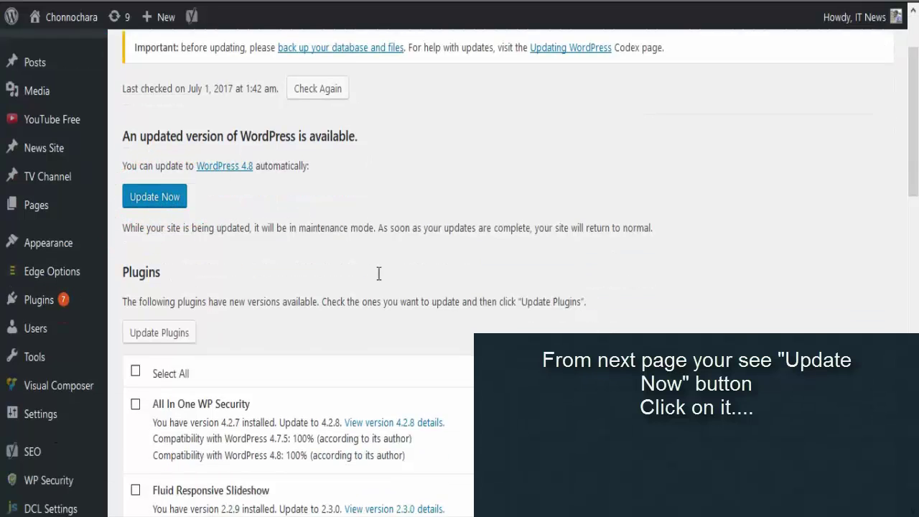
{"action": "scroll", "coordinate": [378, 262], "scroll_direction": "down", "scroll_amount": 1}
{"action": "scroll", "coordinate": [379, 262], "scroll_direction": "up", "scroll_amount": 3}
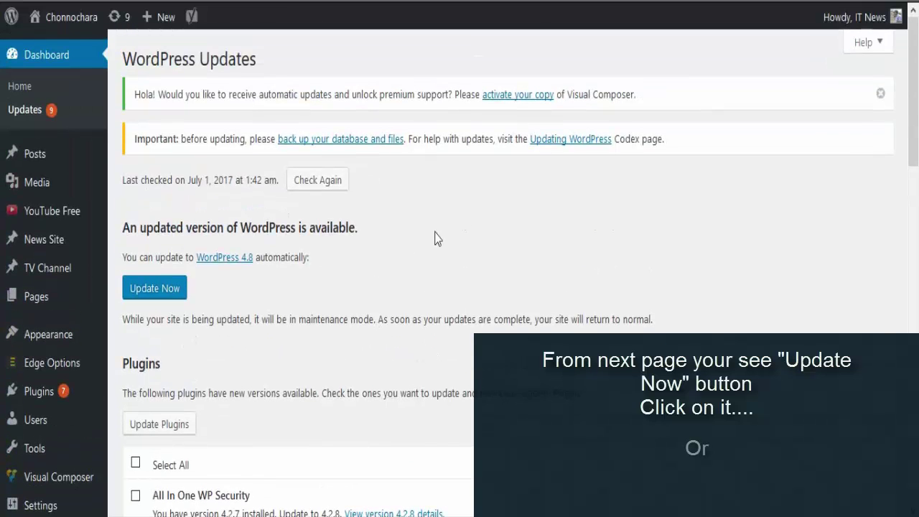
{"action": "left_click", "coordinate": [35, 60]}
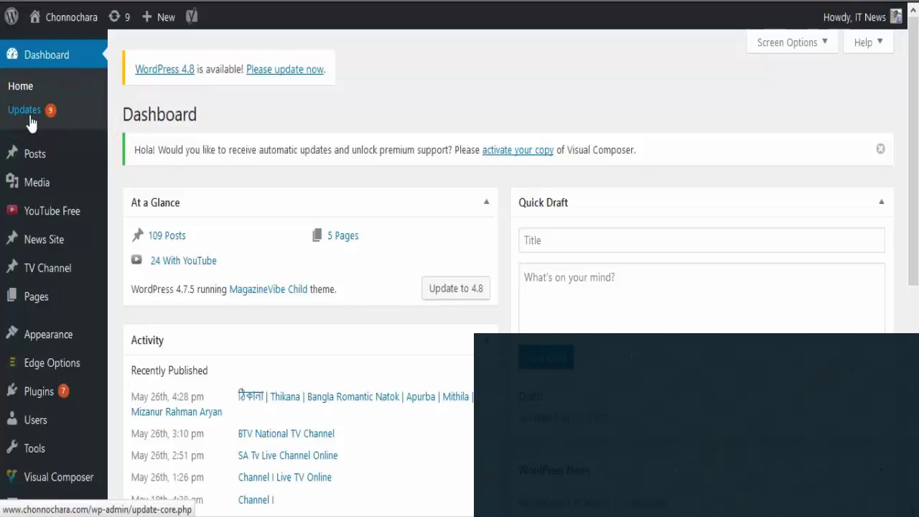
{"action": "left_click", "coordinate": [29, 121]}
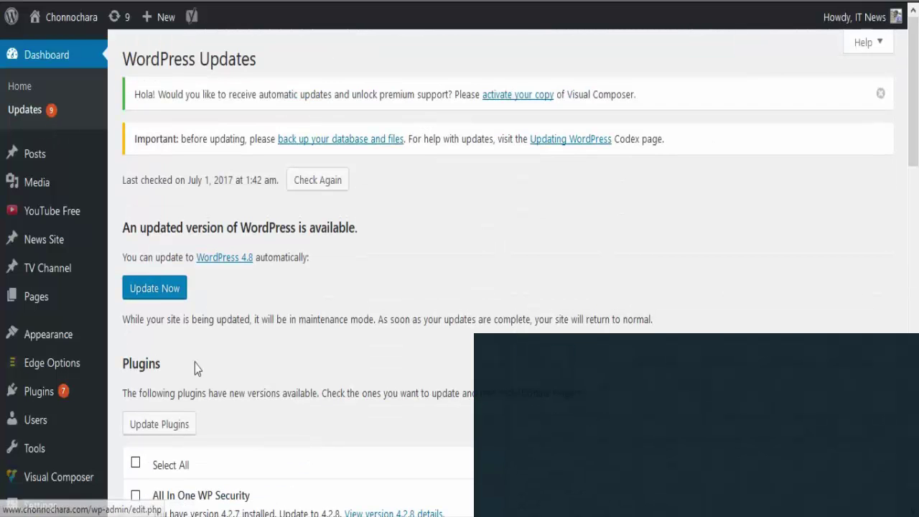
{"action": "left_click", "coordinate": [165, 294]}
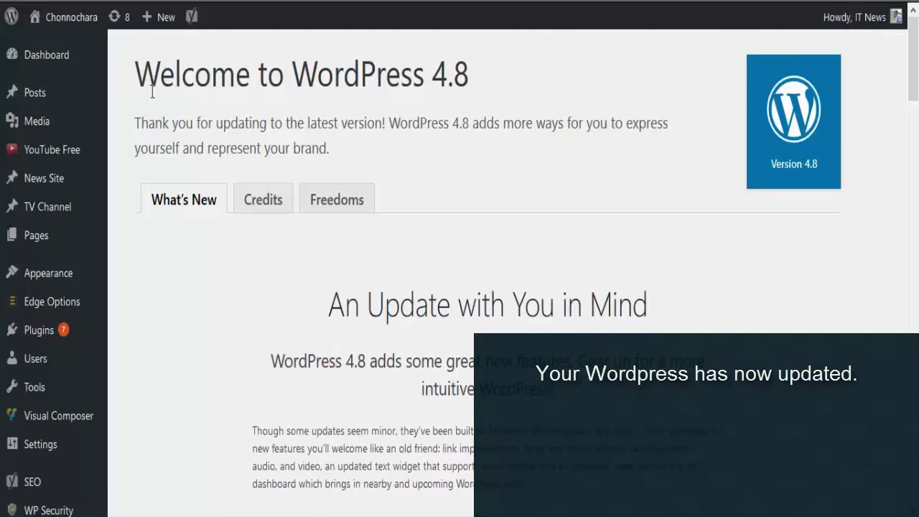
Step: Review the WordPress 4.8 welcome page, reading through the What's New content to its end
{"action": "left_click_drag", "start_coordinate": [478, 79], "coordinate": [132, 76]}
{"action": "left_click_drag", "start_coordinate": [486, 85], "coordinate": [134, 76]}
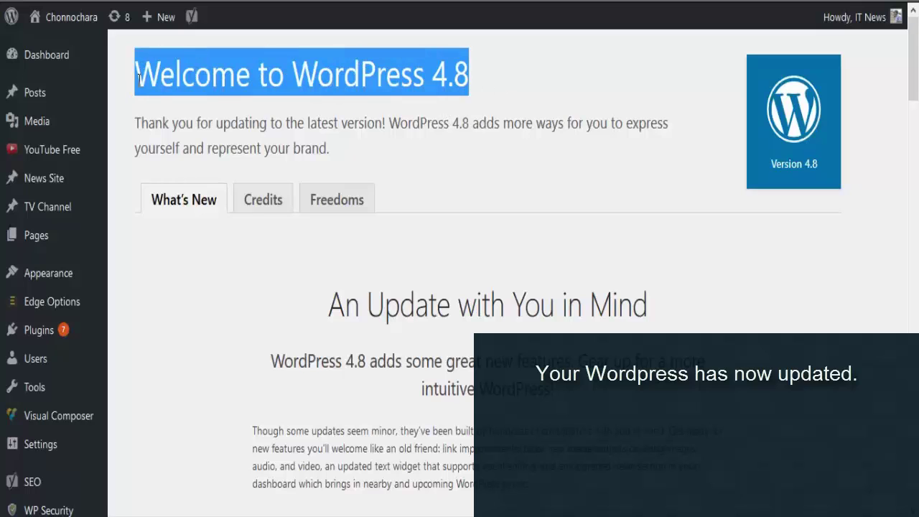
{"action": "left_click", "coordinate": [551, 93]}
{"action": "scroll", "coordinate": [539, 277], "scroll_direction": "down", "scroll_amount": 5}
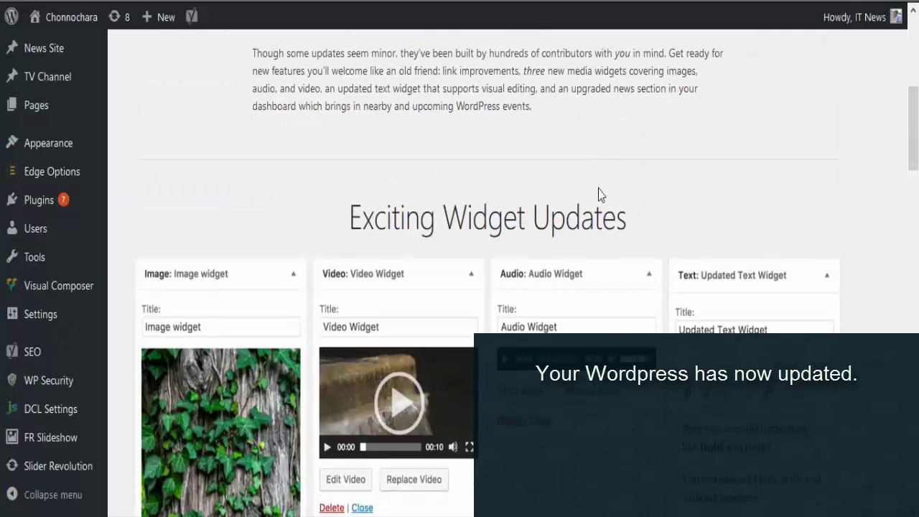
{"action": "scroll", "coordinate": [598, 195], "scroll_direction": "up", "scroll_amount": 6}
{"action": "scroll", "coordinate": [598, 195], "scroll_direction": "down", "scroll_amount": 3}
{"action": "scroll", "coordinate": [584, 231], "scroll_direction": "down", "scroll_amount": 3}
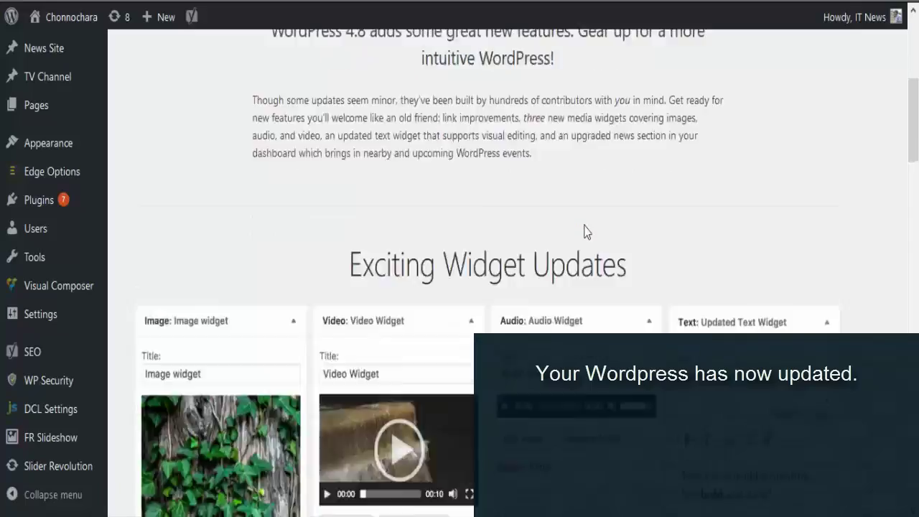
{"action": "scroll", "coordinate": [584, 232], "scroll_direction": "down", "scroll_amount": 15}
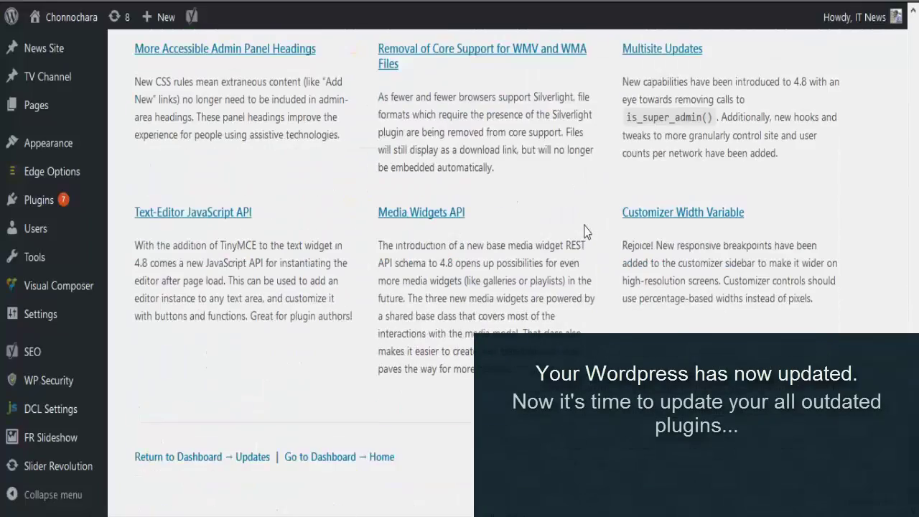
{"action": "scroll", "coordinate": [584, 231], "scroll_direction": "up", "scroll_amount": 20}
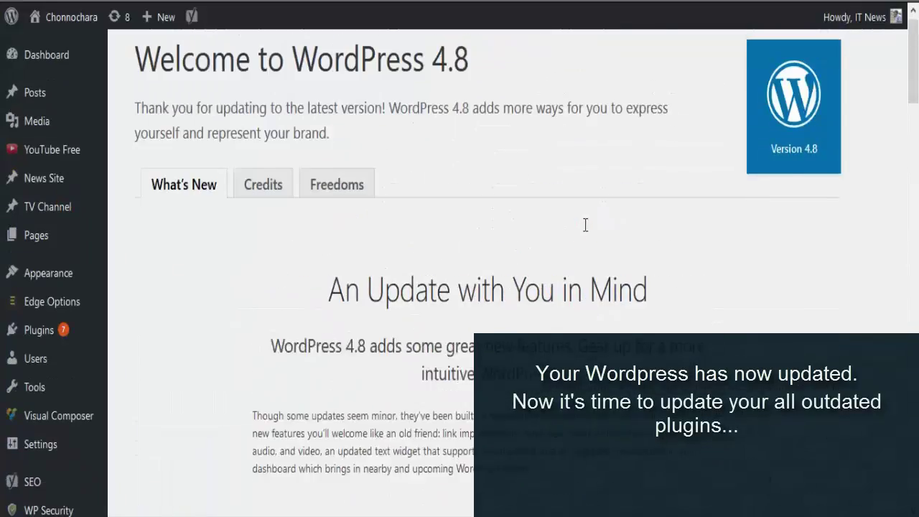
{"action": "scroll", "coordinate": [585, 225], "scroll_direction": "up", "scroll_amount": 1}
Step: In the installed plugins list, update All In One WP Security to 4.2.8 and Fluid Responsive Slideshow to 2.3.0
{"action": "mouse_move", "coordinate": [37, 339]}
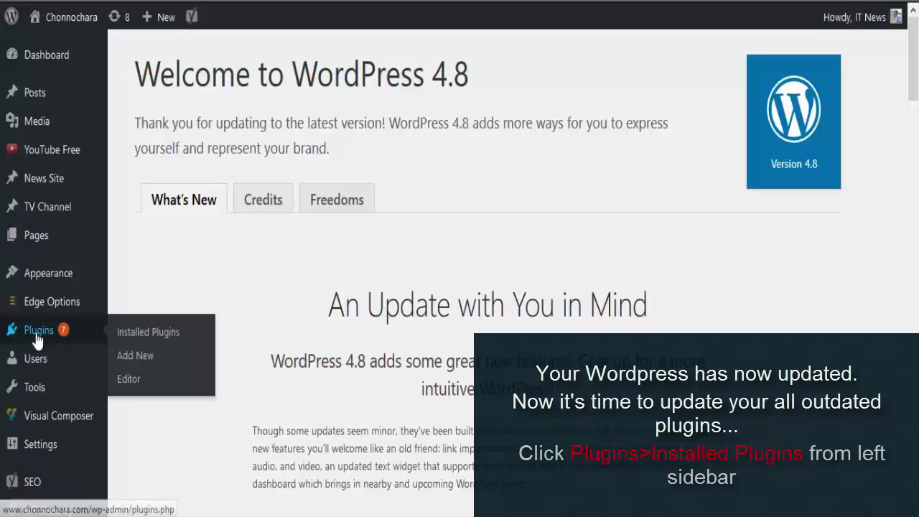
{"action": "left_click", "coordinate": [149, 335]}
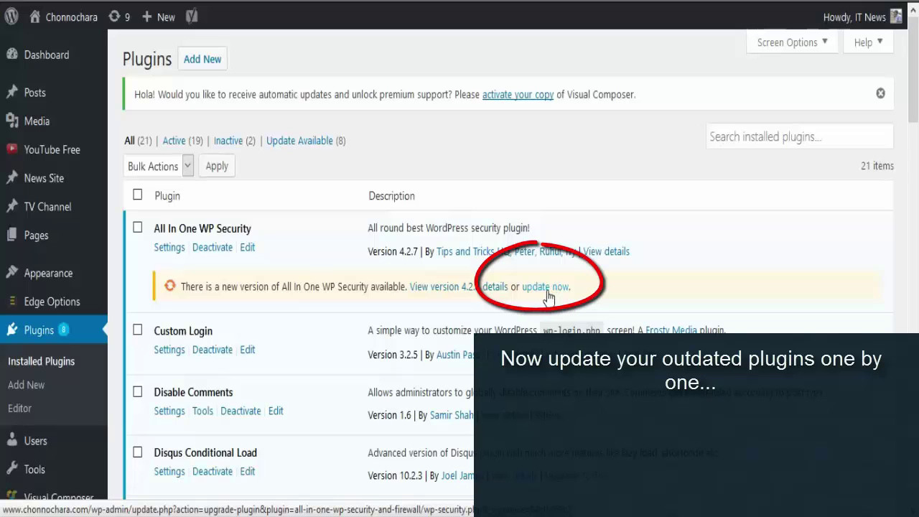
{"action": "left_click", "coordinate": [546, 287]}
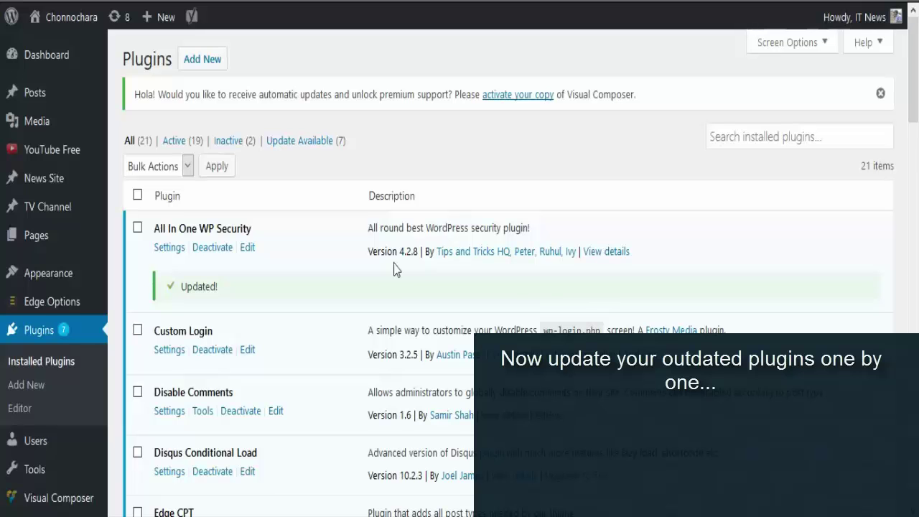
{"action": "scroll", "coordinate": [393, 267], "scroll_direction": "down", "scroll_amount": 3}
{"action": "scroll", "coordinate": [391, 268], "scroll_direction": "down", "scroll_amount": 5}
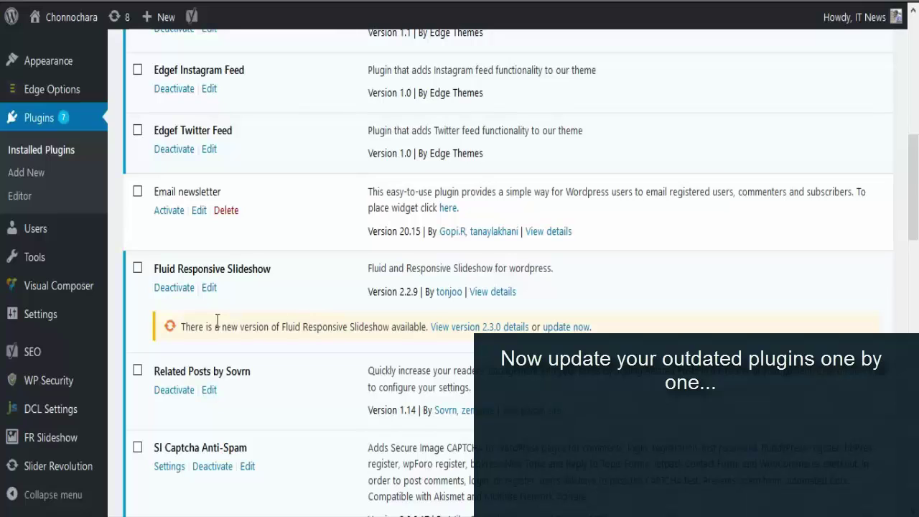
{"action": "left_click", "coordinate": [566, 327]}
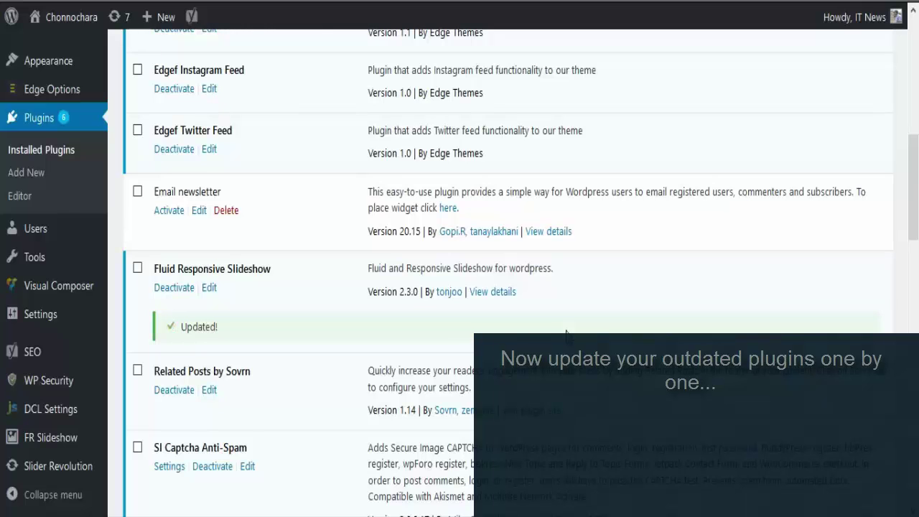
Step: Update the SI Captcha Anti-Spam plugin to version 3.0.0.20 and TinyMCE Advanced to version 4.6.3
{"action": "scroll", "coordinate": [524, 316], "scroll_direction": "down", "scroll_amount": 4}
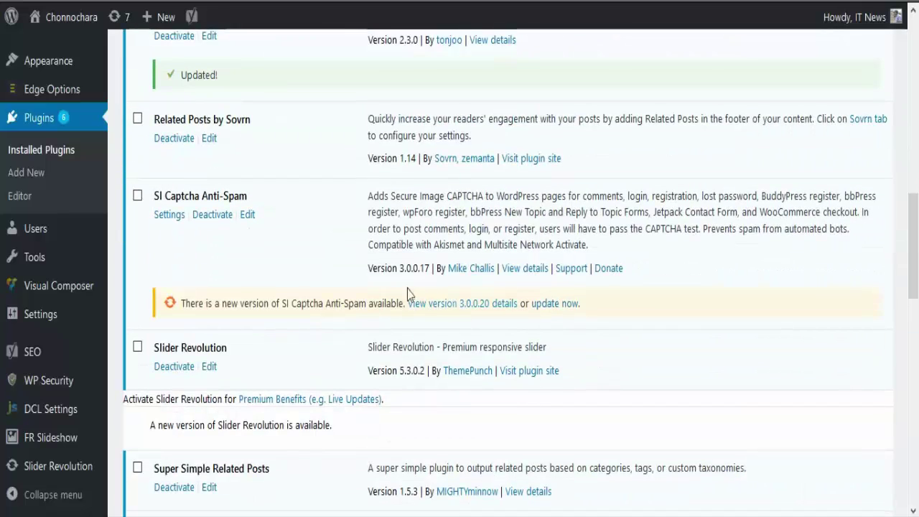
{"action": "left_click", "coordinate": [555, 305]}
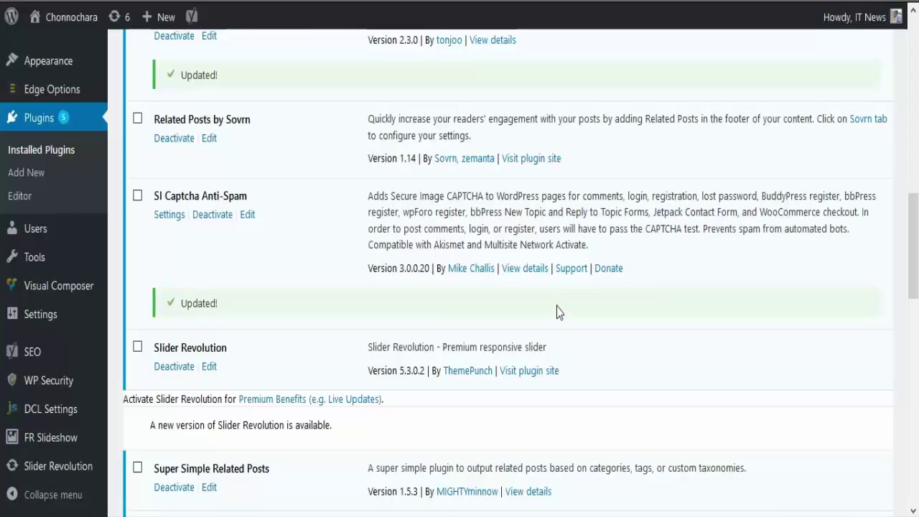
{"action": "scroll", "coordinate": [556, 306], "scroll_direction": "down", "scroll_amount": 4}
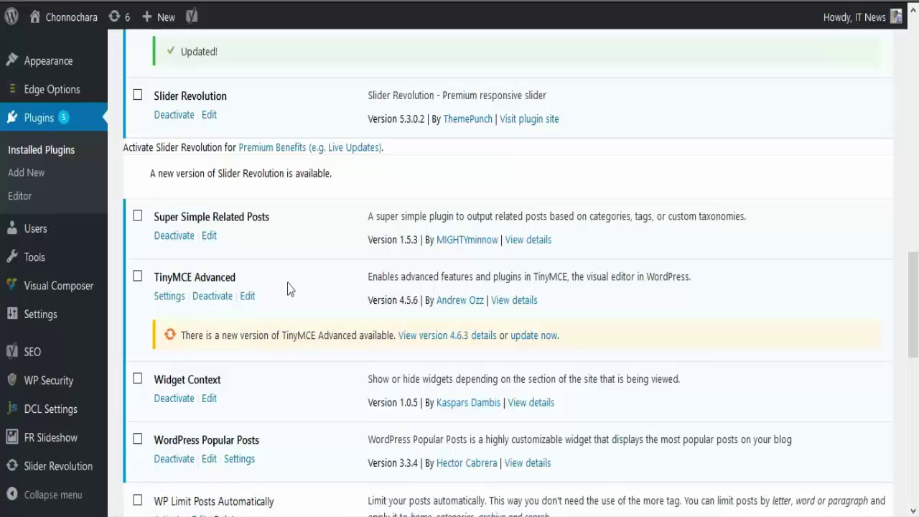
{"action": "left_click", "coordinate": [534, 339]}
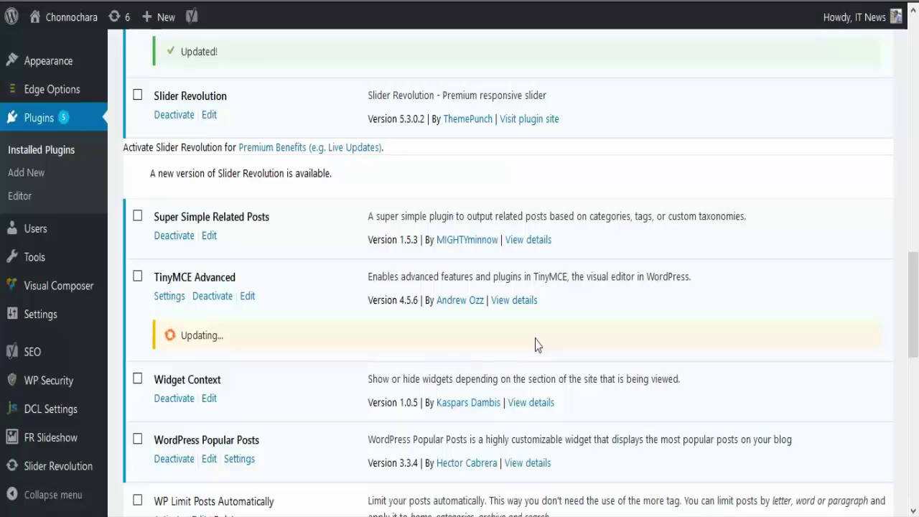
Step: Update the WP-PageNavi plugin to version 2.92 in the installed plugins list
{"action": "scroll", "coordinate": [535, 330], "scroll_direction": "down", "scroll_amount": 5}
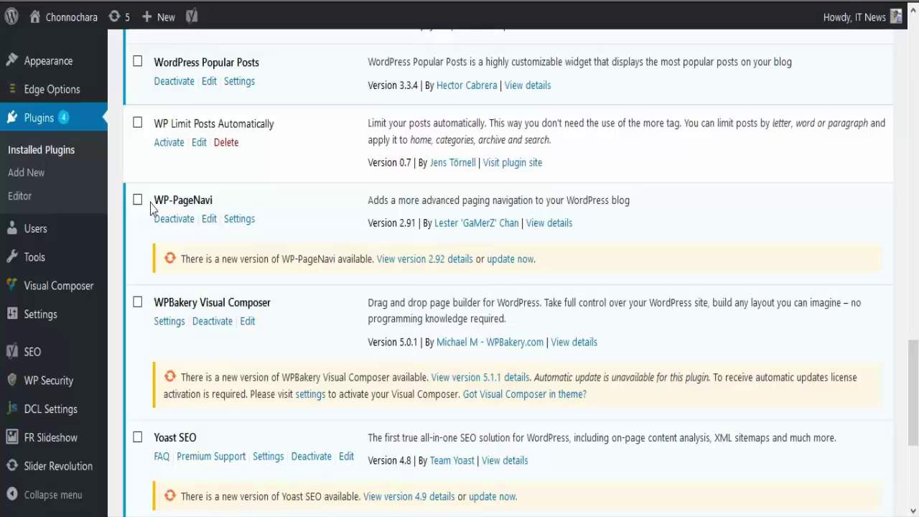
{"action": "left_click_drag", "start_coordinate": [149, 203], "coordinate": [214, 203]}
{"action": "left_click", "coordinate": [275, 206]}
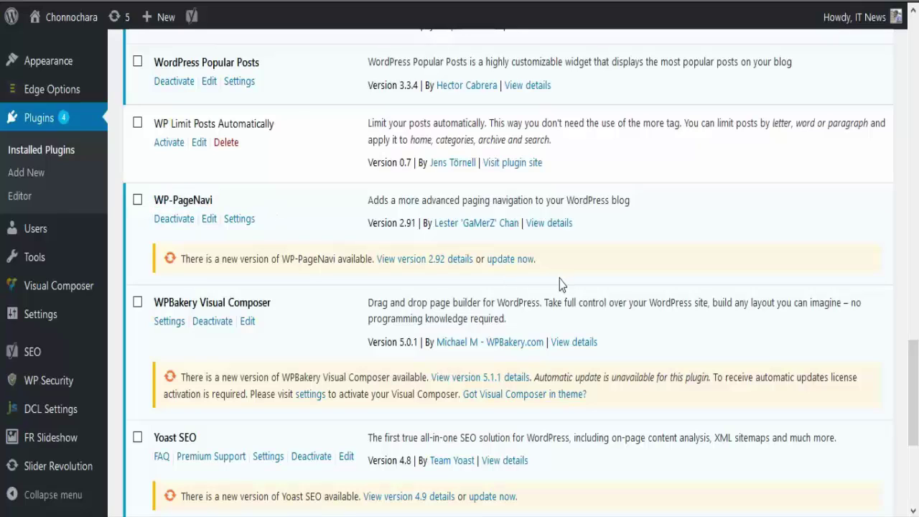
{"action": "left_click", "coordinate": [502, 259]}
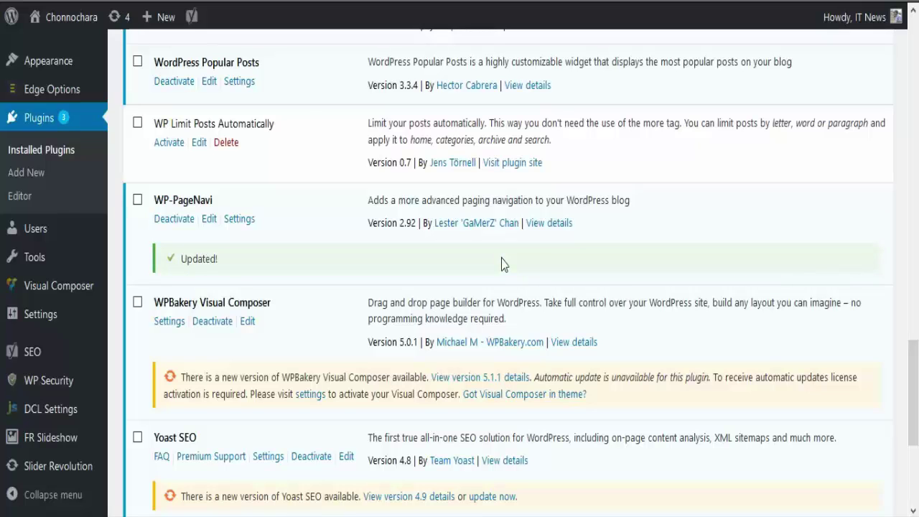
Step: Skip WPBakery Visual Composer and update the Yoast SEO plugin to version 4.9
{"action": "left_click_drag", "start_coordinate": [173, 307], "coordinate": [217, 304]}
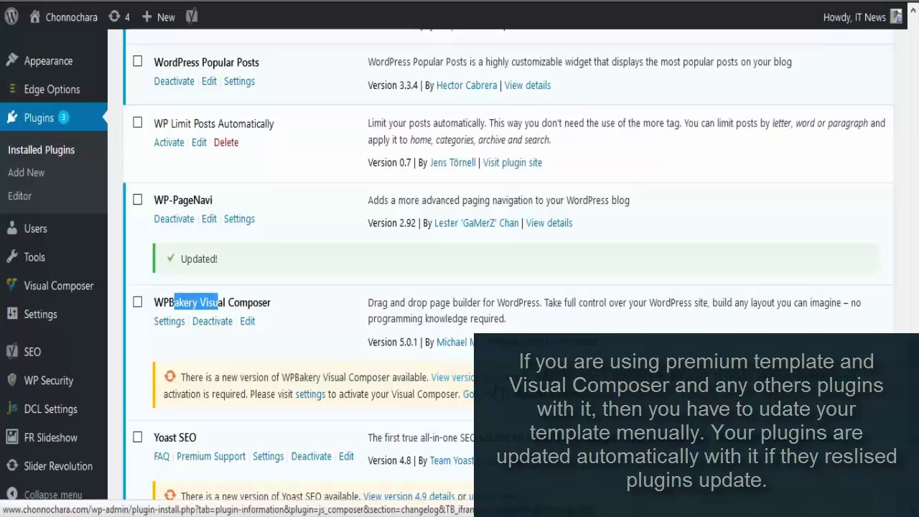
{"action": "scroll", "coordinate": [606, 370], "scroll_direction": "down", "scroll_amount": 1}
{"action": "scroll", "coordinate": [603, 359], "scroll_direction": "down", "scroll_amount": 1}
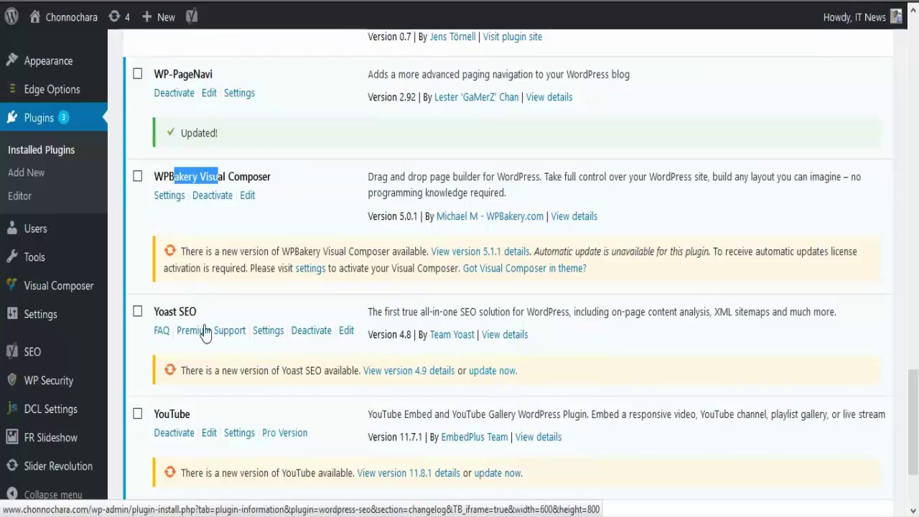
{"action": "left_click_drag", "start_coordinate": [148, 311], "coordinate": [204, 313]}
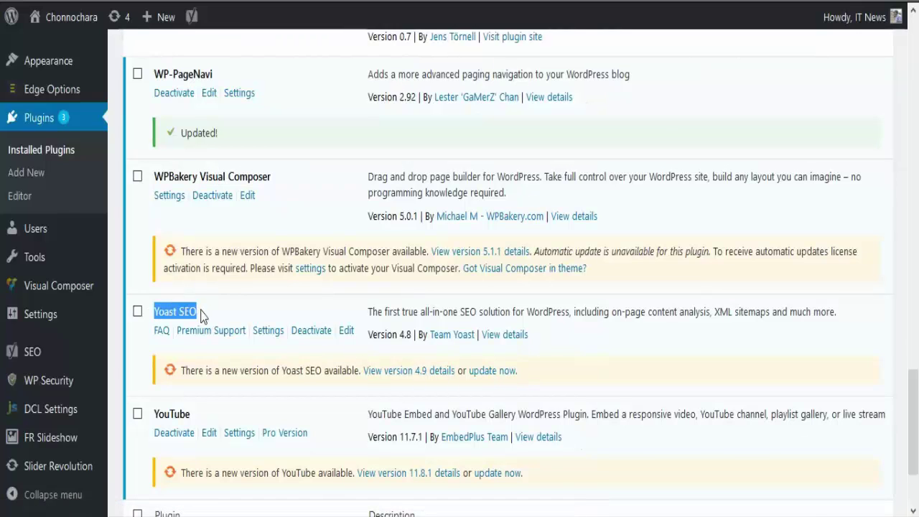
{"action": "left_click", "coordinate": [491, 370]}
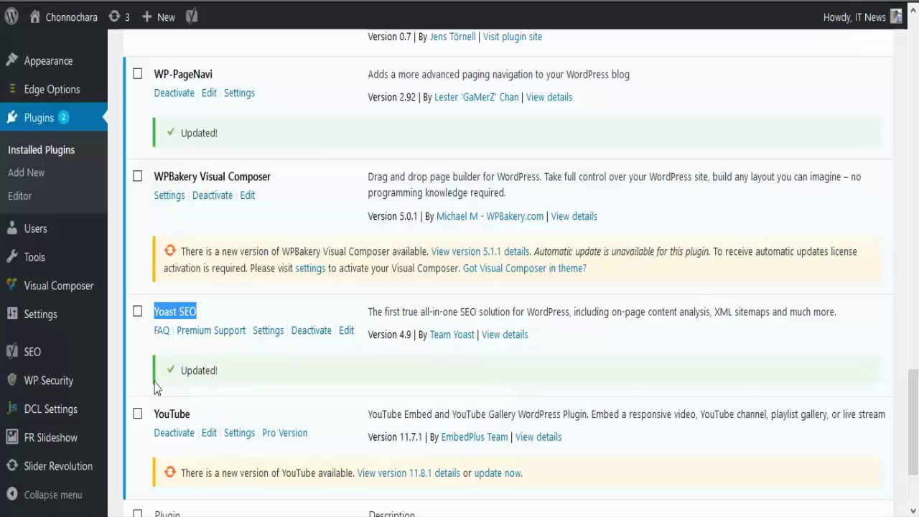
Step: Update the YouTube plugin at the end of the installed plugins list to version 11.8.1
{"action": "scroll", "coordinate": [366, 373], "scroll_direction": "down", "scroll_amount": 3}
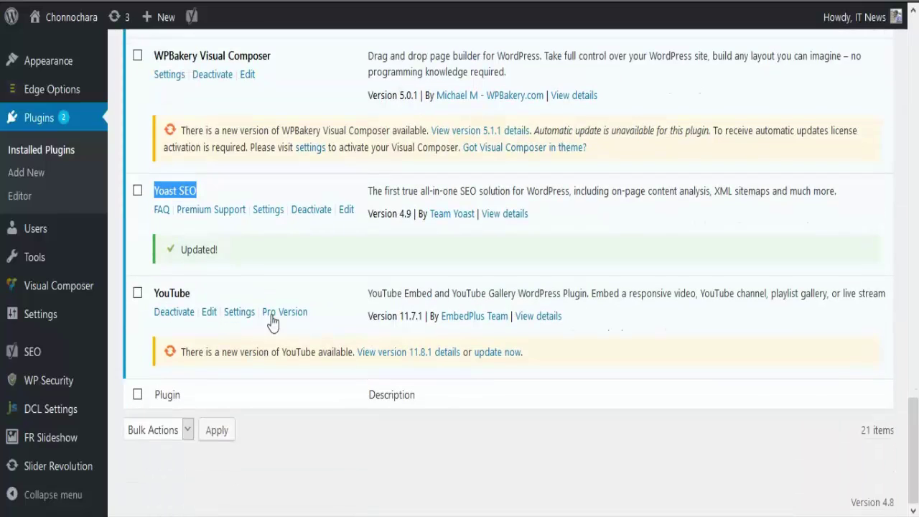
{"action": "left_click_drag", "start_coordinate": [154, 292], "coordinate": [205, 296]}
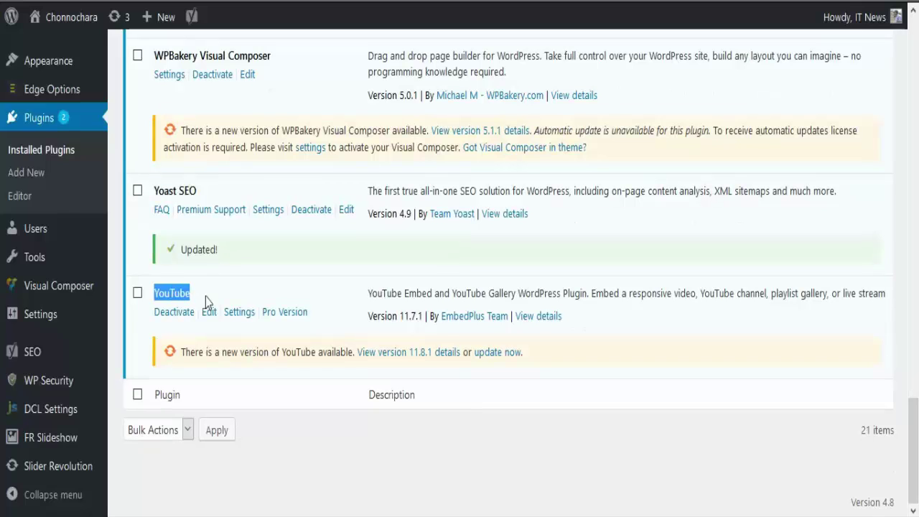
{"action": "left_click", "coordinate": [291, 361]}
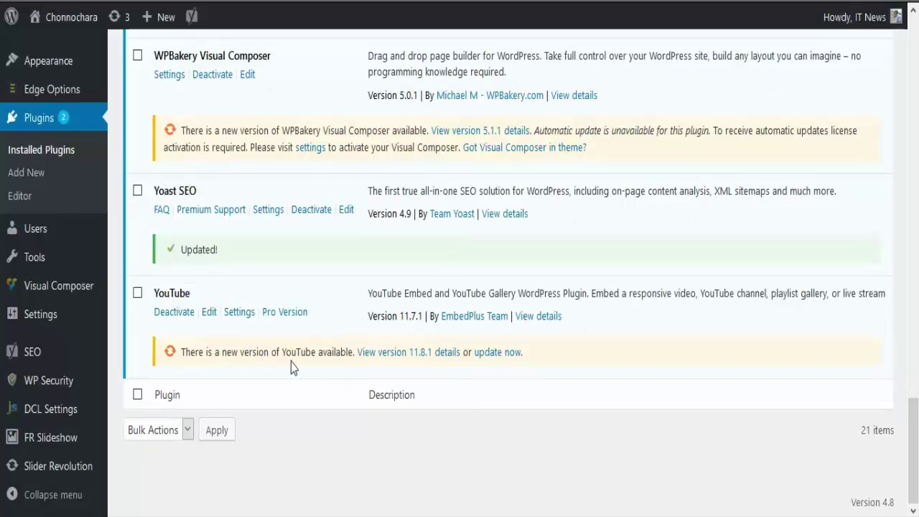
{"action": "left_click", "coordinate": [495, 353]}
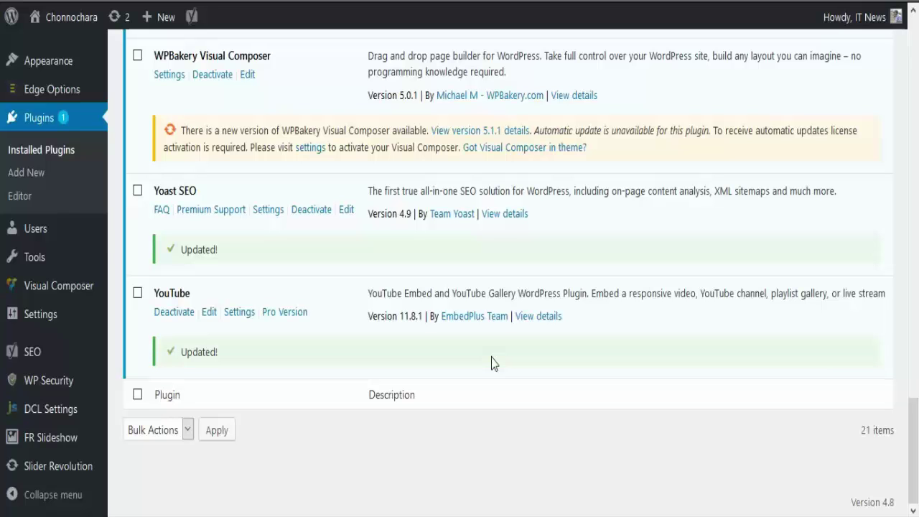
Step: Return to the dashboard home and dismiss the New Update notice for the YouTube plugin
{"action": "scroll", "coordinate": [519, 386], "scroll_direction": "up", "scroll_amount": 13}
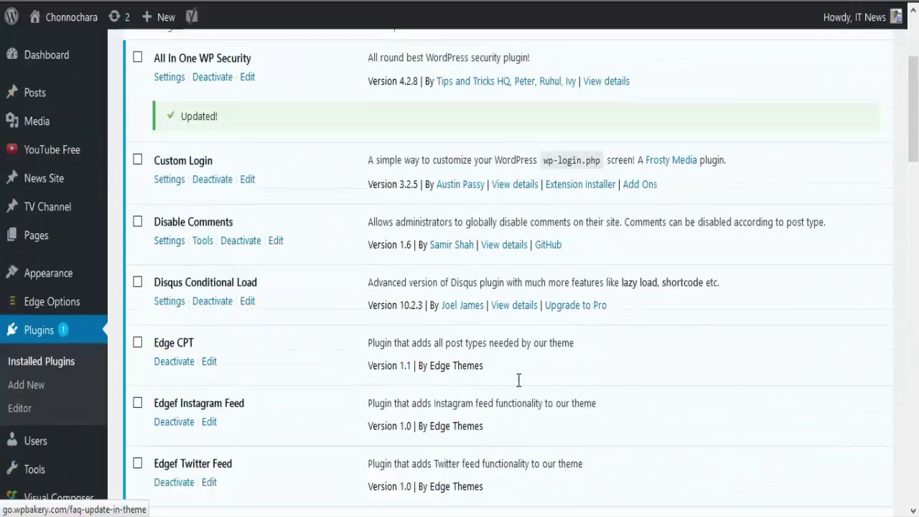
{"action": "scroll", "coordinate": [519, 380], "scroll_direction": "up", "scroll_amount": 3}
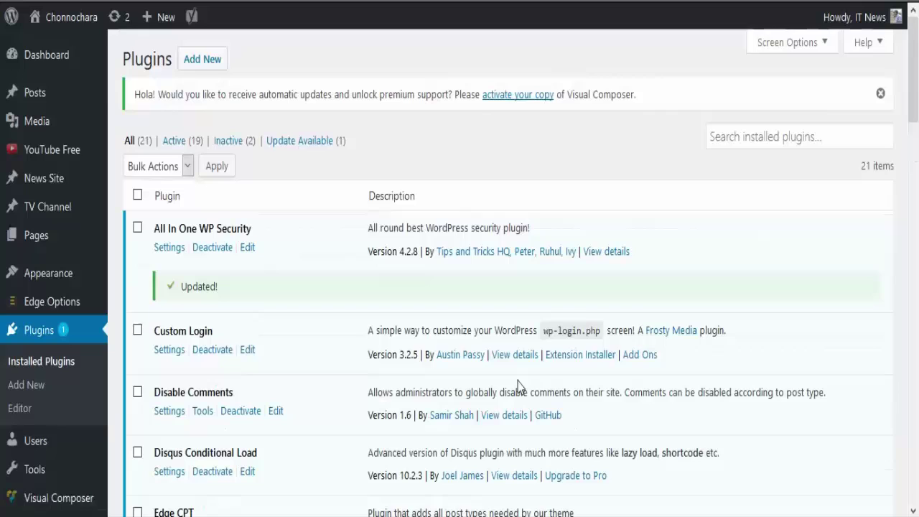
{"action": "left_click", "coordinate": [41, 63]}
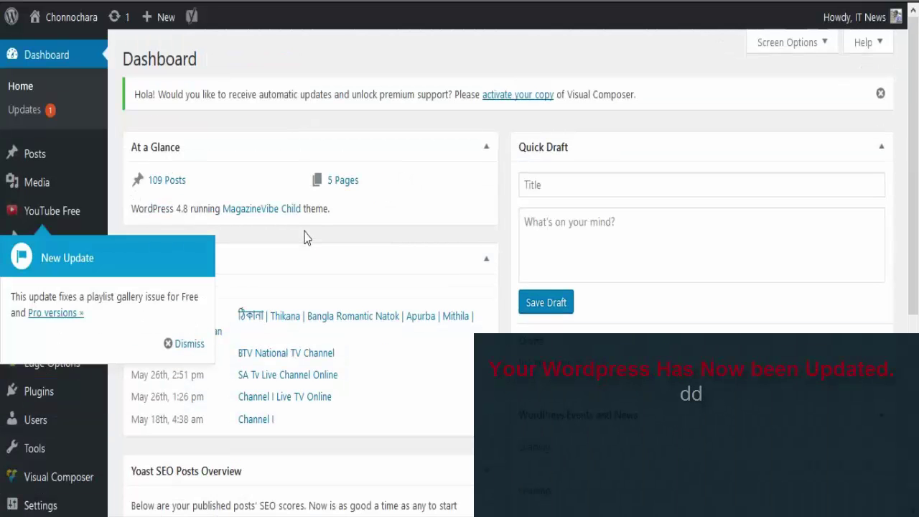
{"action": "left_click", "coordinate": [185, 346]}
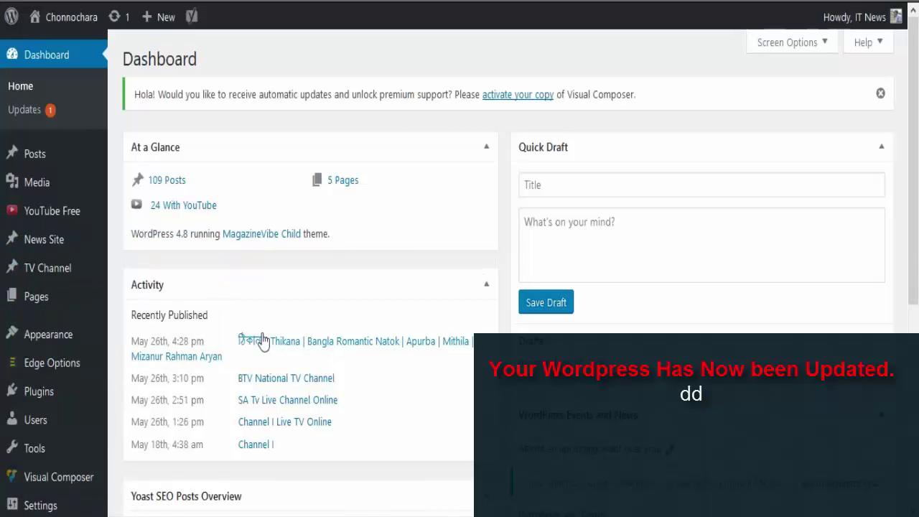
Step: Open the WordPress updates page and check the statement on the installed WordPress version
{"action": "left_click", "coordinate": [22, 112]}
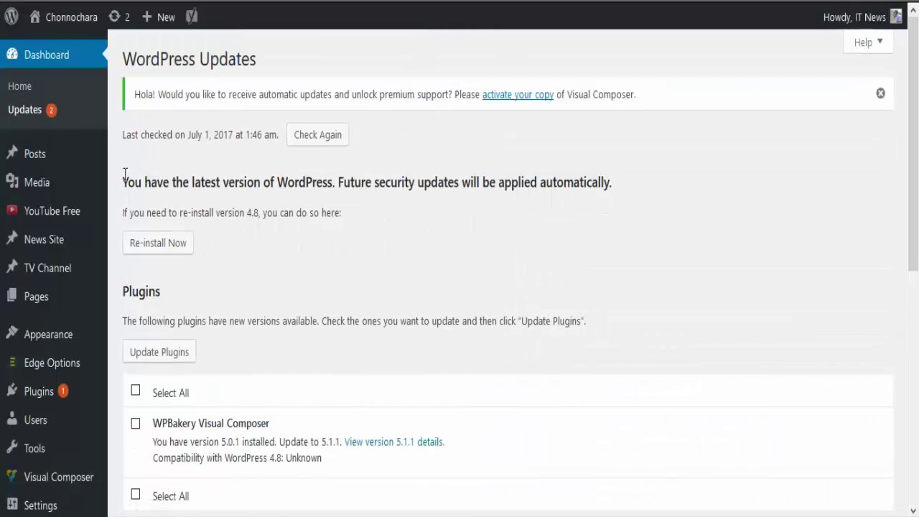
{"action": "left_click_drag", "start_coordinate": [123, 179], "coordinate": [629, 192]}
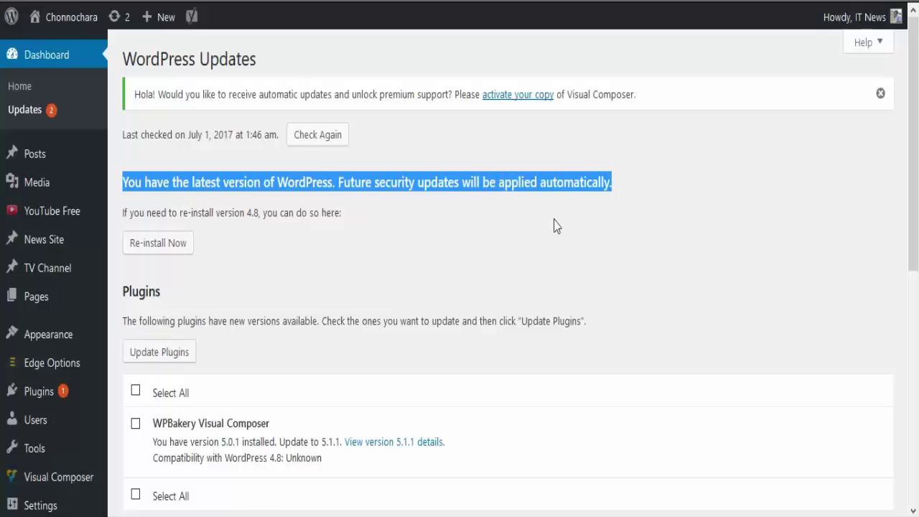
{"action": "left_click", "coordinate": [534, 221]}
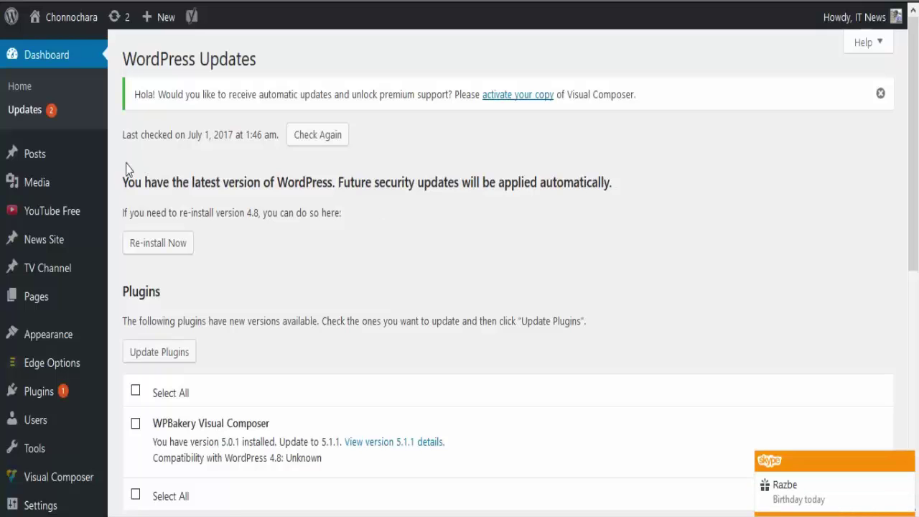
{"action": "left_click_drag", "start_coordinate": [123, 180], "coordinate": [615, 184]}
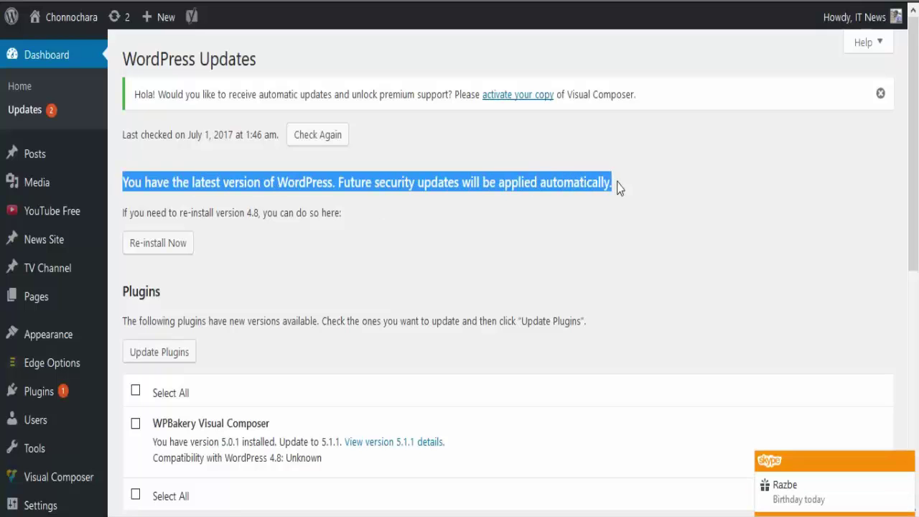
{"action": "left_click", "coordinate": [632, 199]}
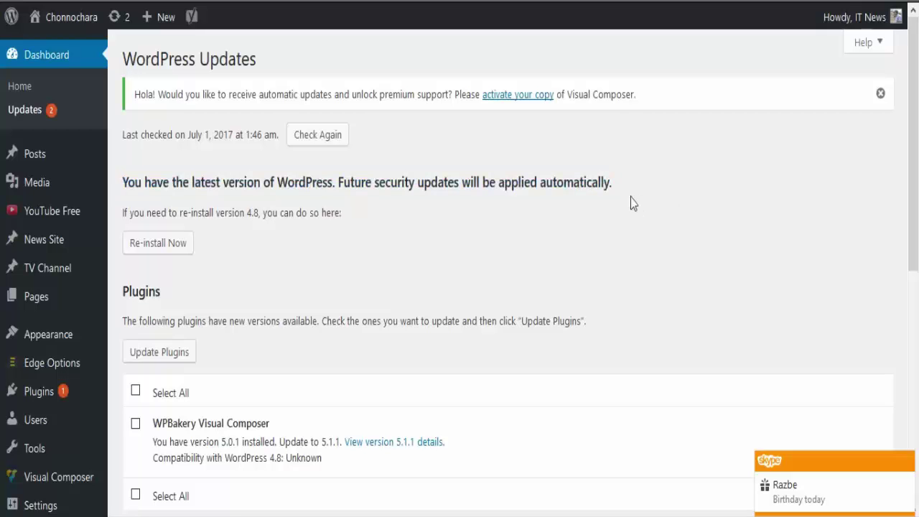